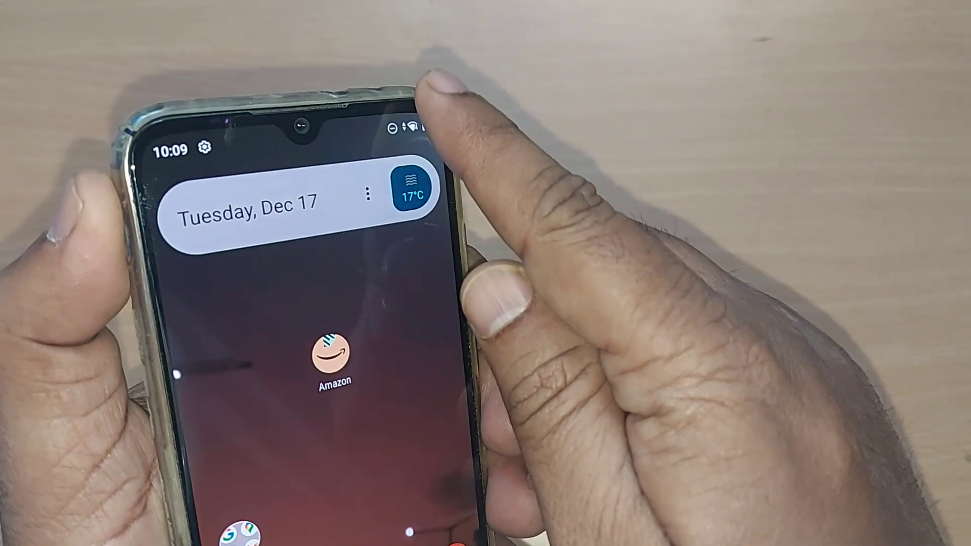
Pull down the fully expanded Quick Settings panel and go to the main Settings list from it
left_click_drag(379, 106, 380, 319)
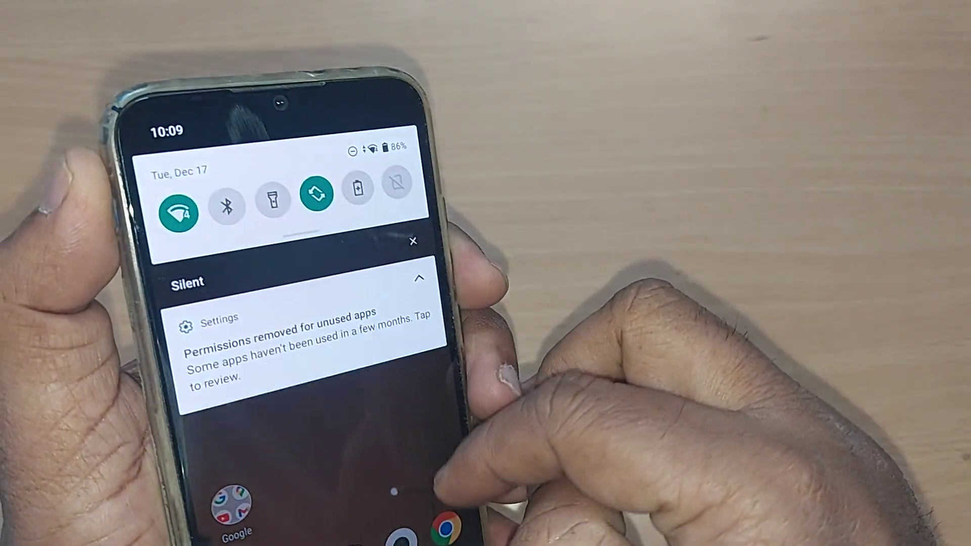
mouse_move(304, 365)
left_mouse_down()
mouse_move(303, 122)
mouse_move(304, 364)
left_mouse_up()
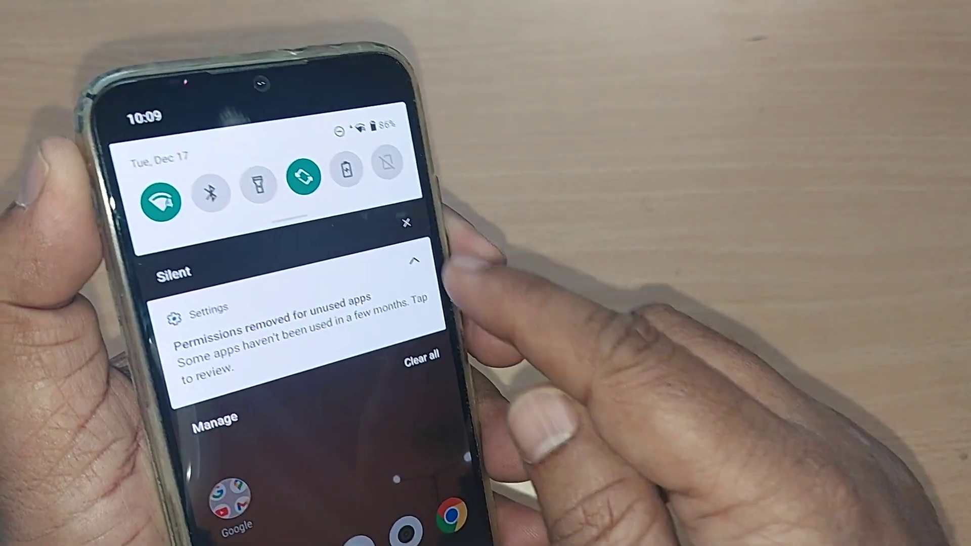
left_click_drag(303, 220, 304, 424)
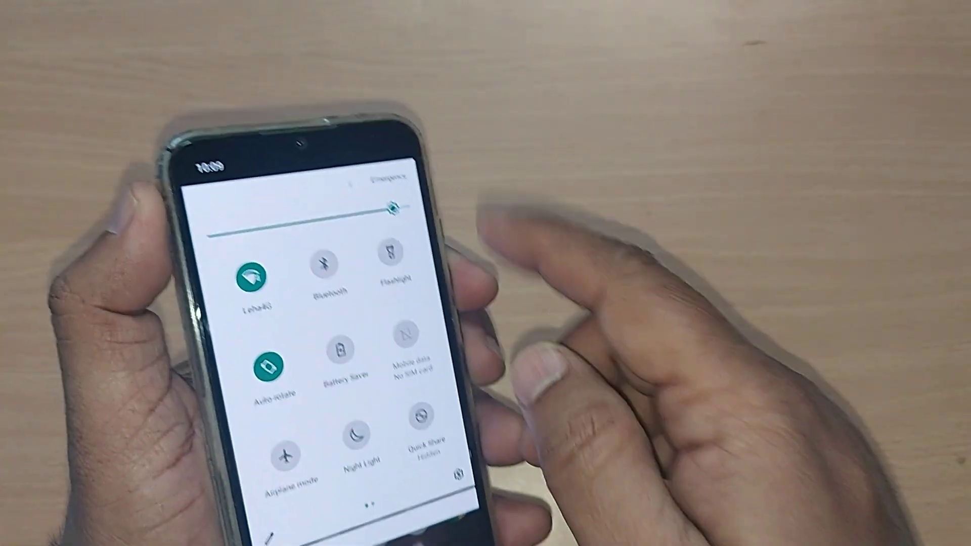
left_click(458, 474)
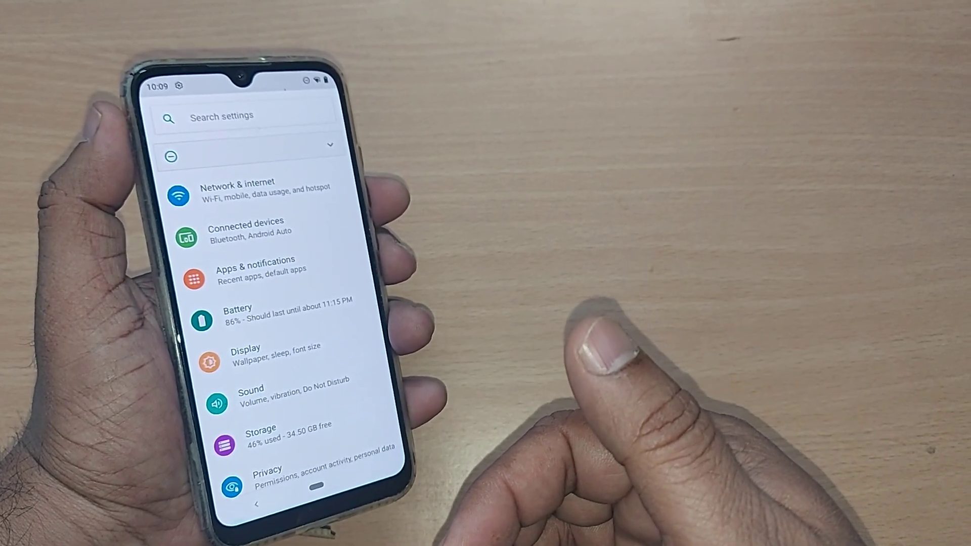
scroll(357, 448, "down", 1)
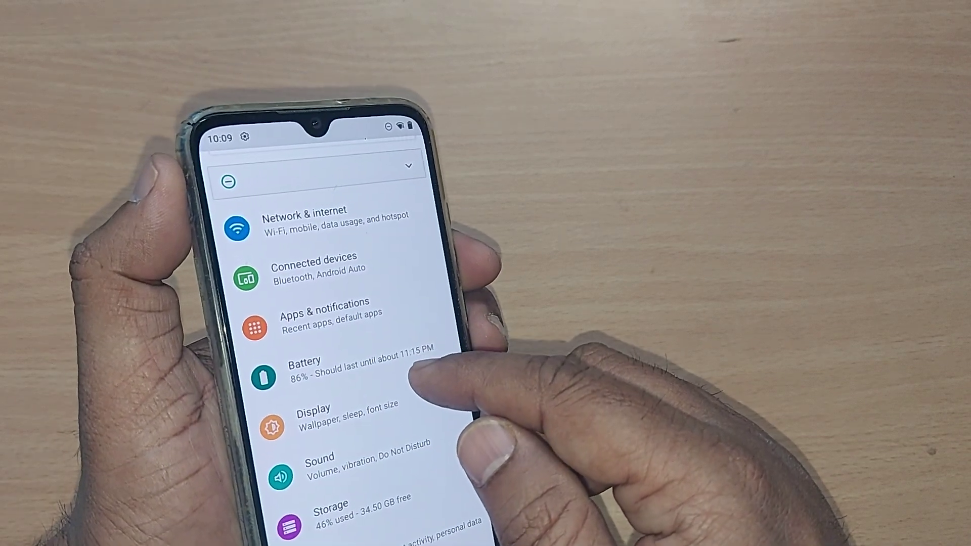
Go to the Battery page, showing 86% charge with Battery Saver and Adaptive Battery off
left_click(402, 356)
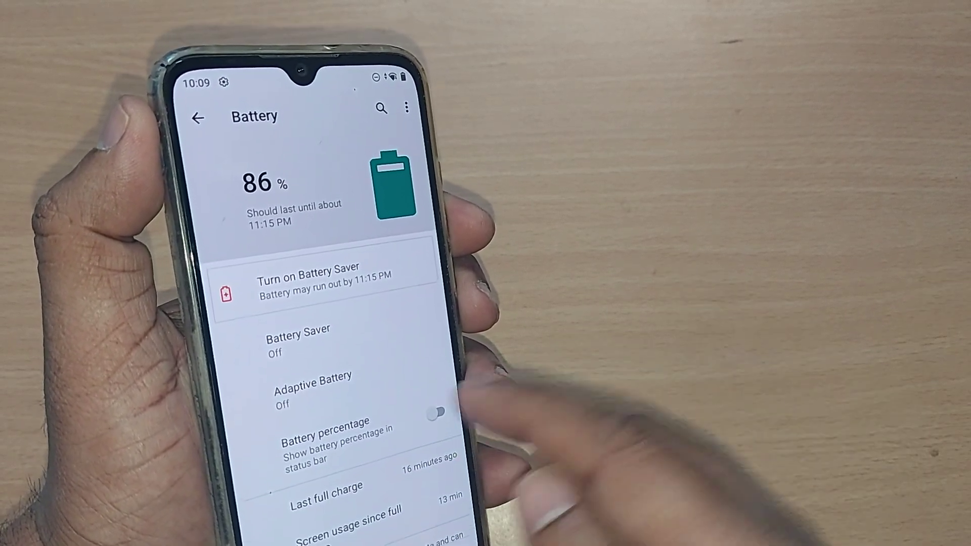
Go to Adaptive Battery and switch Use Battery Manager on
left_click(326, 391)
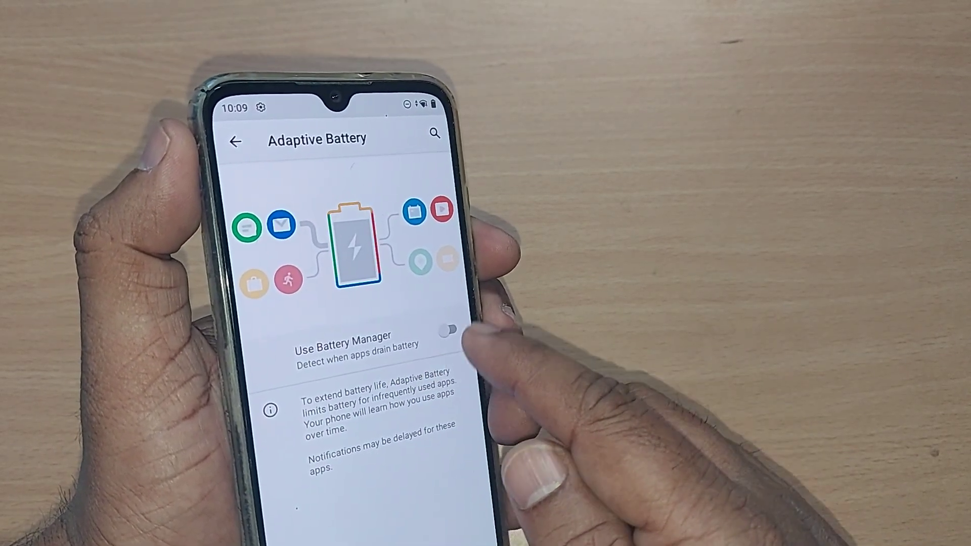
left_click(447, 328)
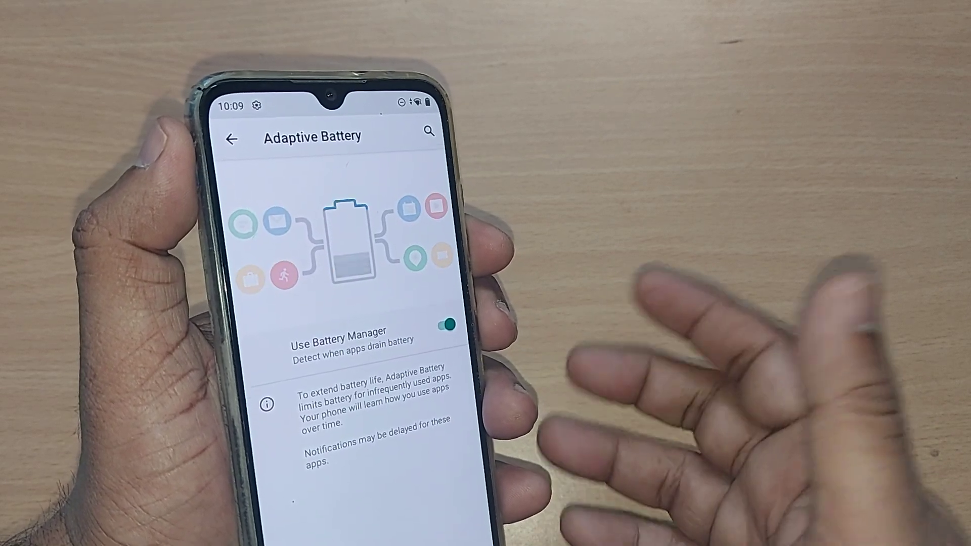